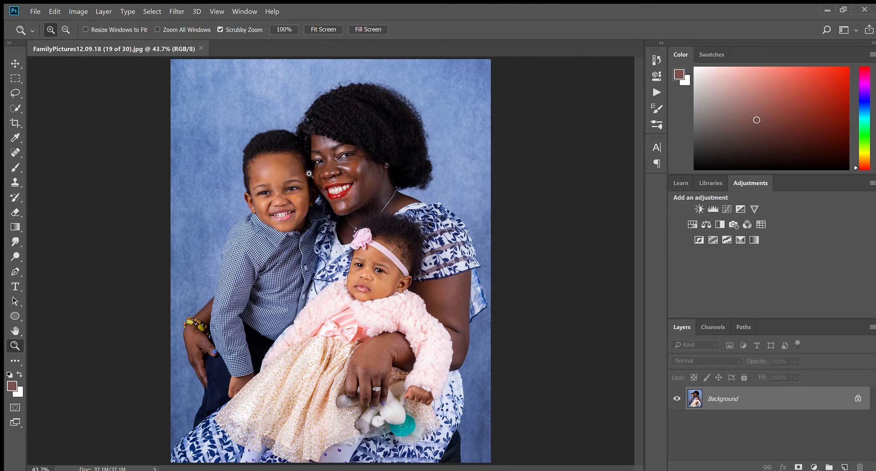
# Sample the warm skin tone on the woman's cheek and brush it over the bright shine beside her nose.
pyautogui.click(346, 137)
pyautogui.click(347, 159)
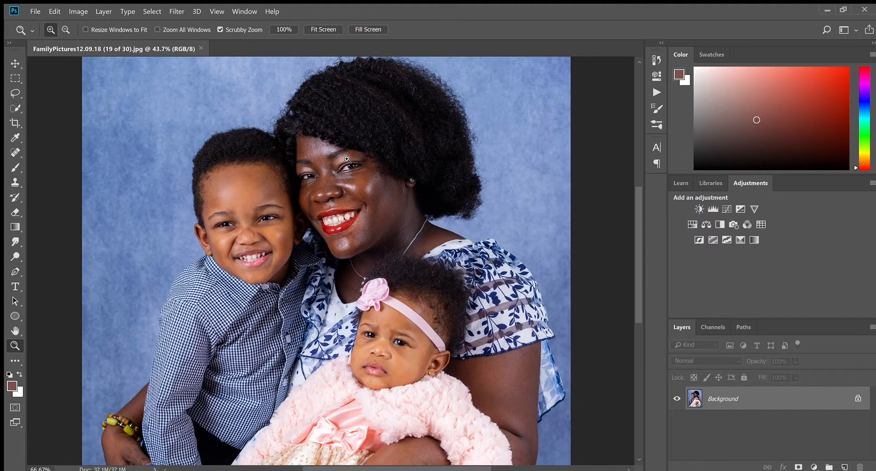
pyautogui.click(355, 177)
pyautogui.click(355, 180)
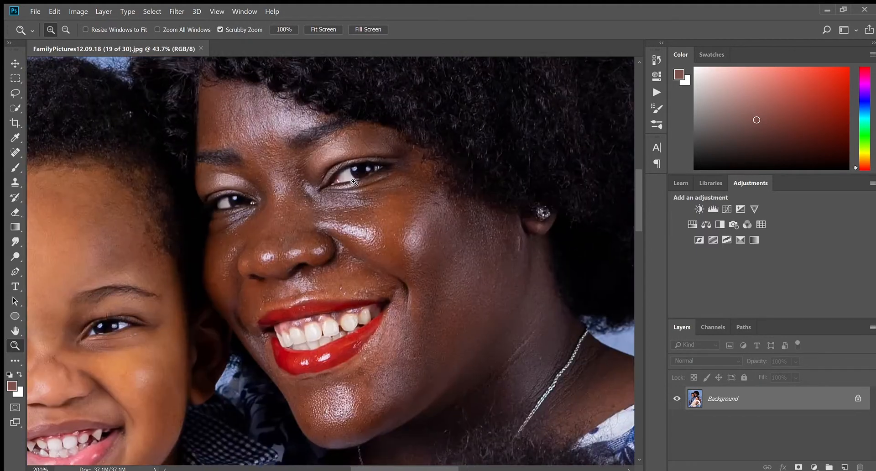
pyautogui.click(355, 181)
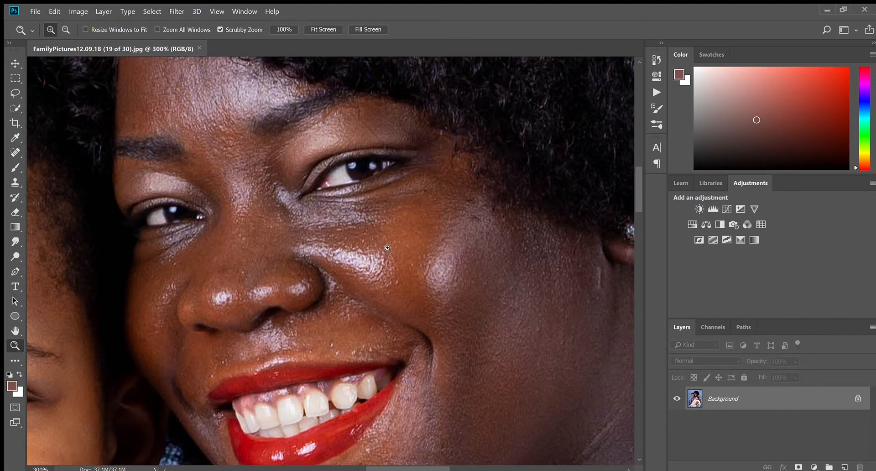
pyautogui.press('i')
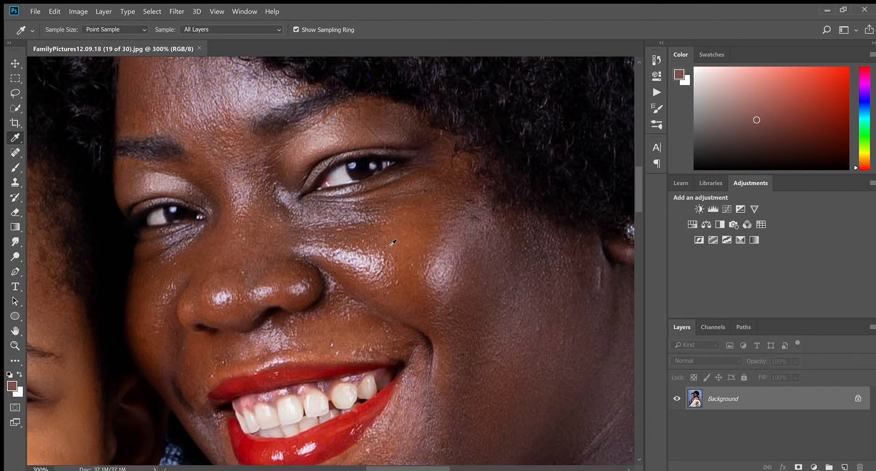
pyautogui.click(391, 244)
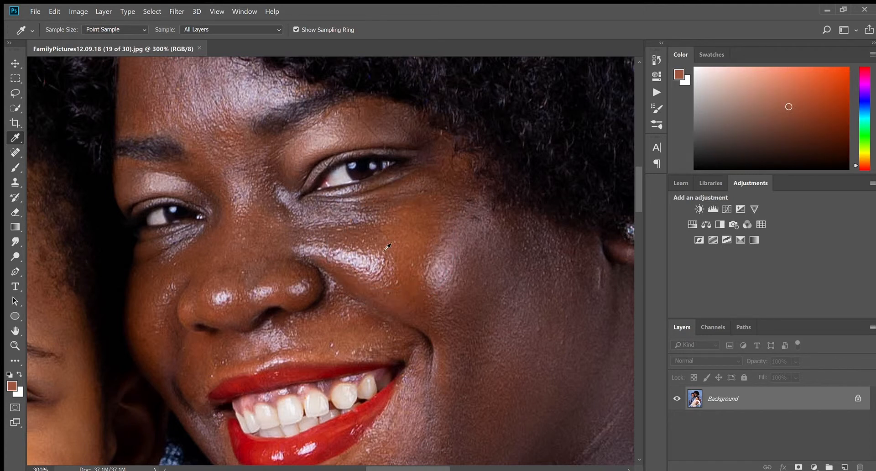
pyautogui.press('b')
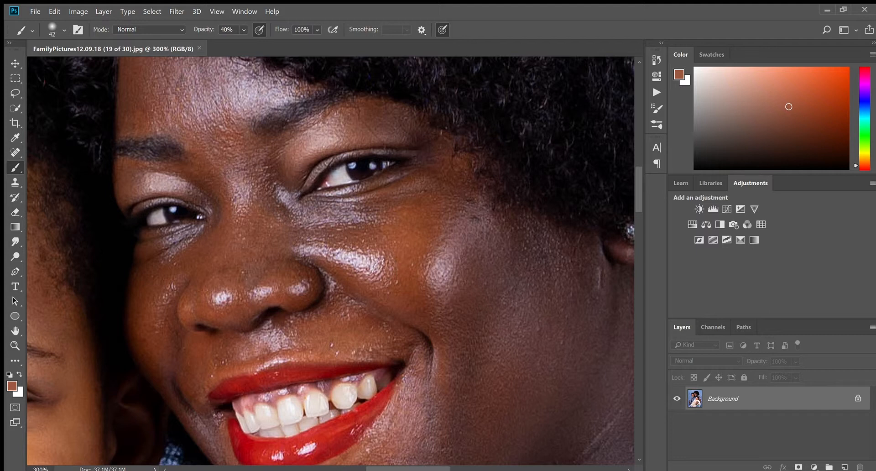
pyautogui.press('i')
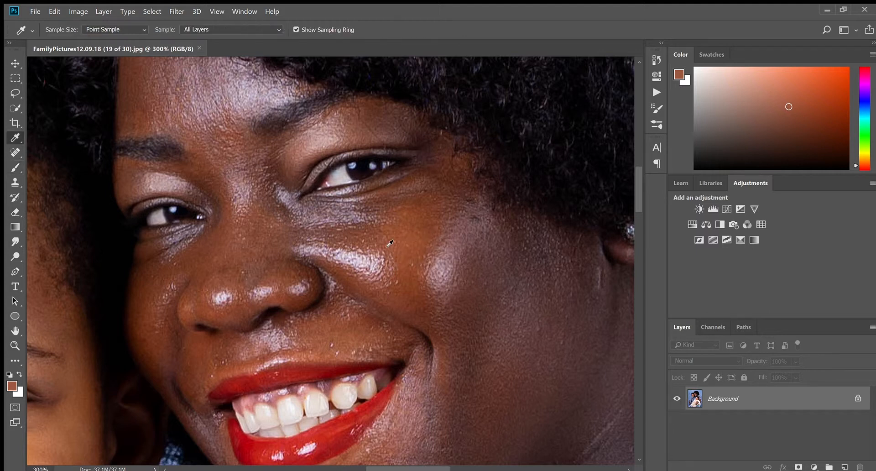
pyautogui.click(367, 242)
pyautogui.press('b')
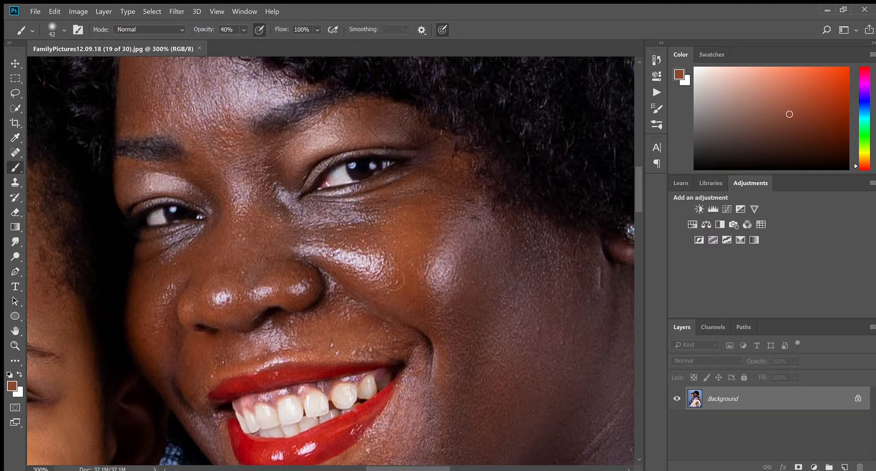
pyautogui.moveTo(392, 271)
pyautogui.mouseDown()
pyautogui.moveTo(331, 251)
pyautogui.moveTo(337, 260)
pyautogui.moveTo(305, 252)
pyautogui.moveTo(316, 259)
pyautogui.moveTo(333, 232)
pyautogui.moveTo(313, 240)
pyautogui.moveTo(326, 265)
pyautogui.mouseUp()
# Sample skin tones around the inner cheek below the eye and paint out the remaining shine there.
pyautogui.press('i')
pyautogui.click(316, 235)
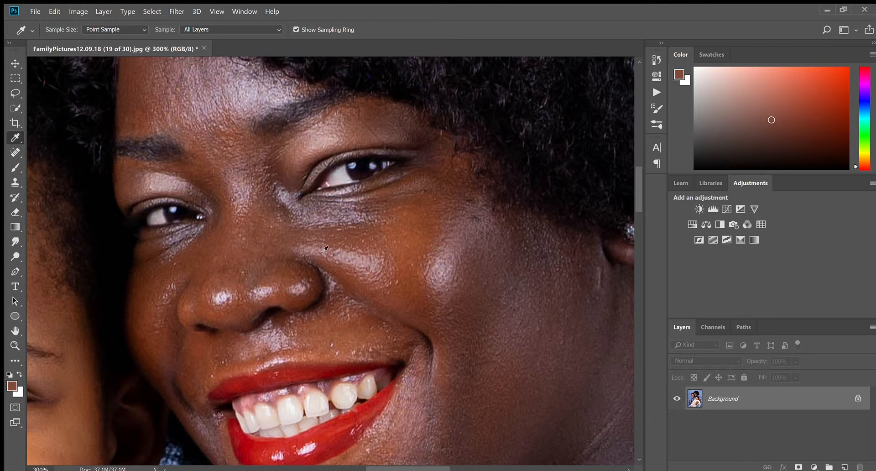
pyautogui.press('b')
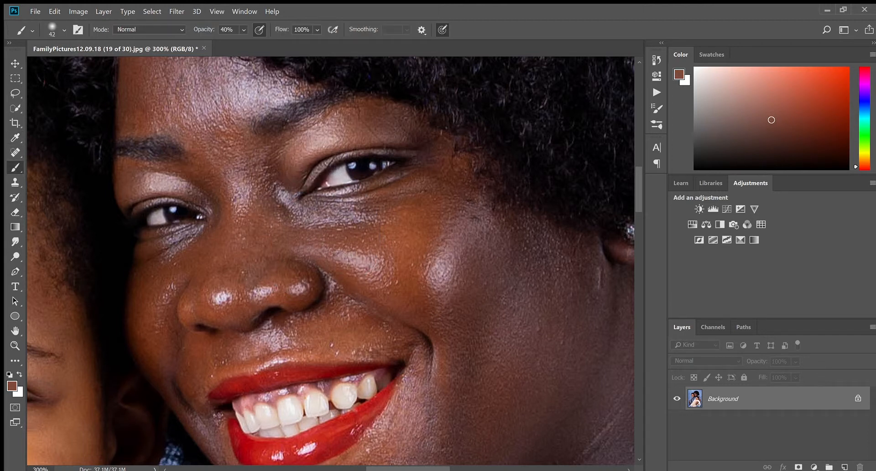
pyautogui.press('i')
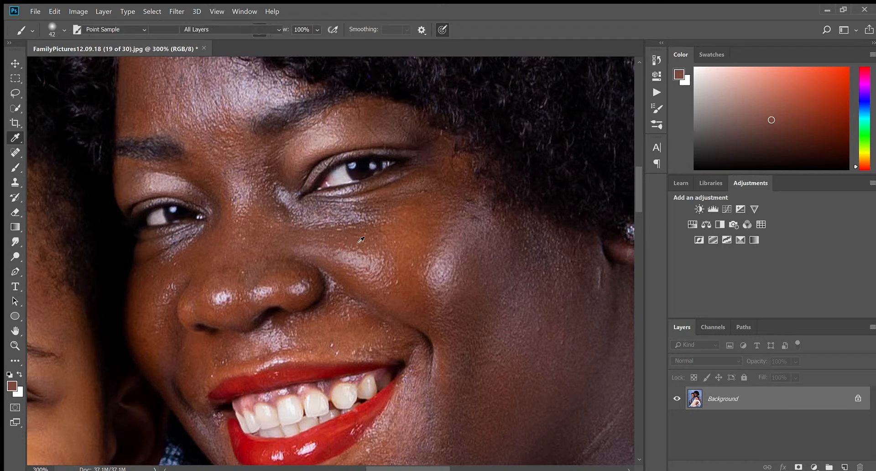
pyautogui.moveTo(364, 241); pyautogui.dragTo(355, 258)
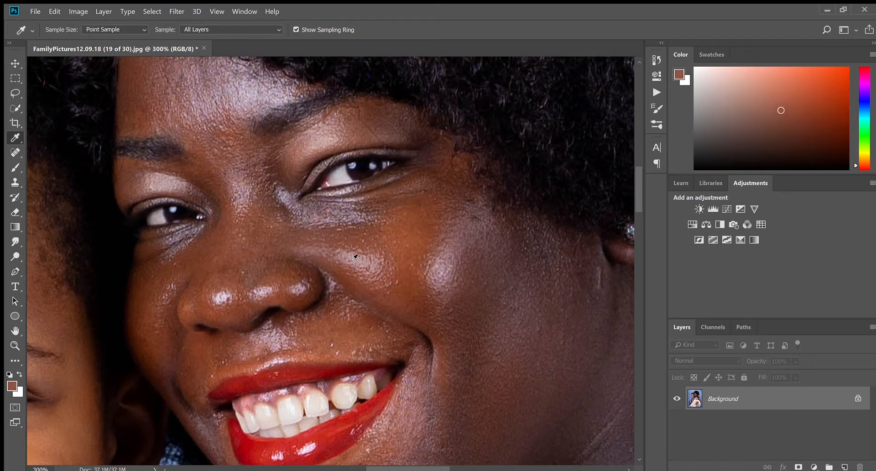
pyautogui.press('b')
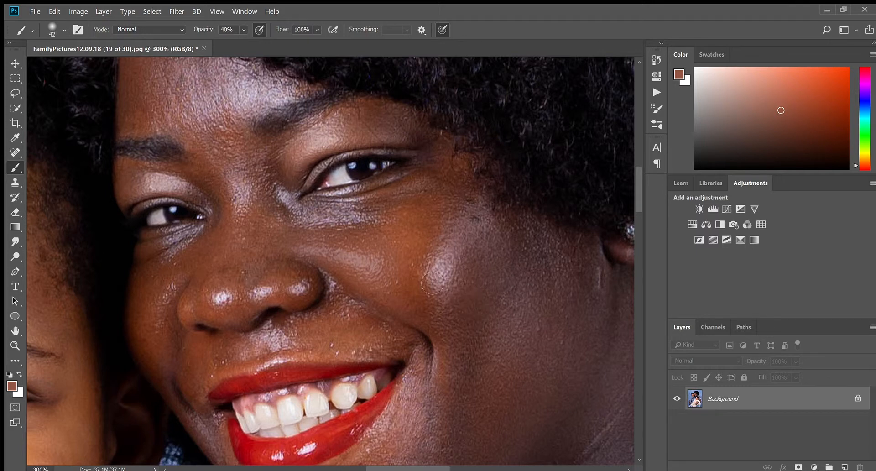
# Paint over the highlight on the woman's outer cheek with skin tones sampled beside and within it.
pyautogui.press('i')
pyautogui.click(415, 266)
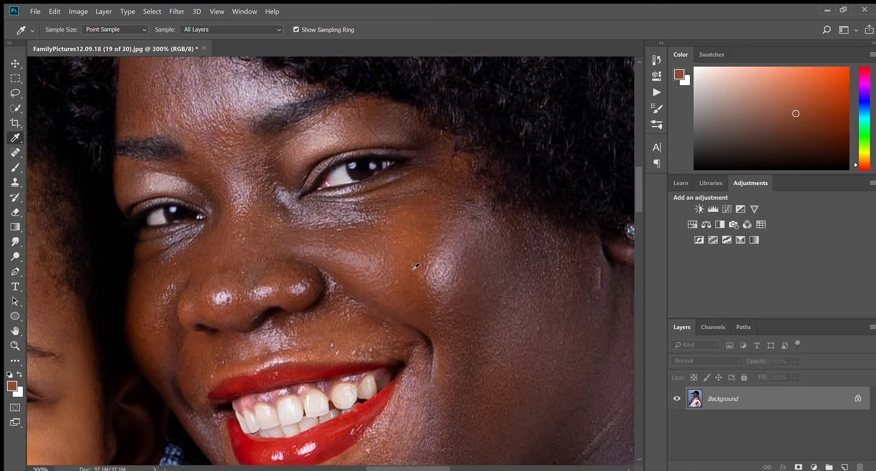
pyautogui.press('b')
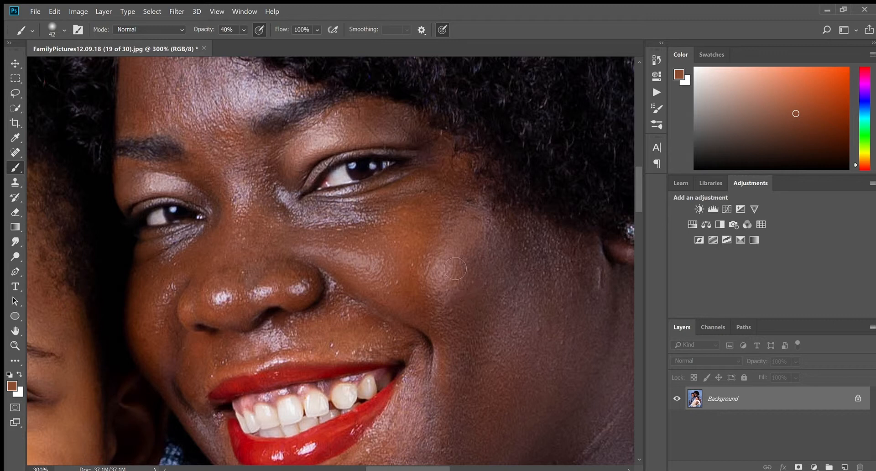
pyautogui.press('i')
pyautogui.click(462, 284)
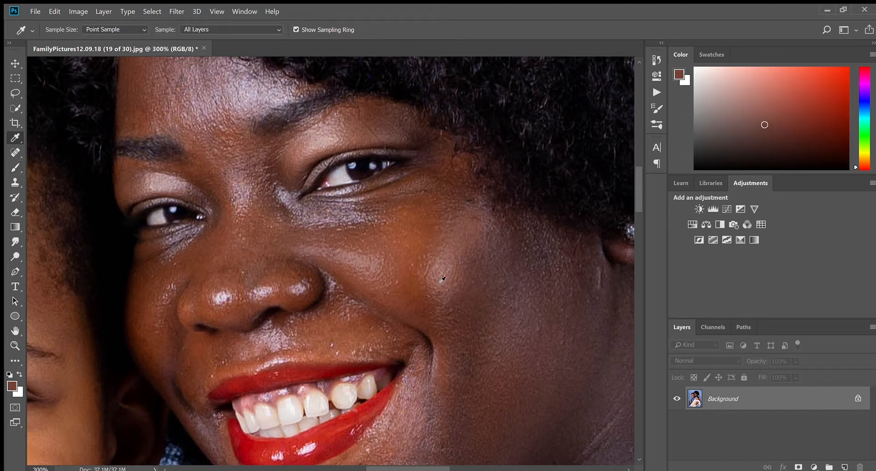
pyautogui.press('b')
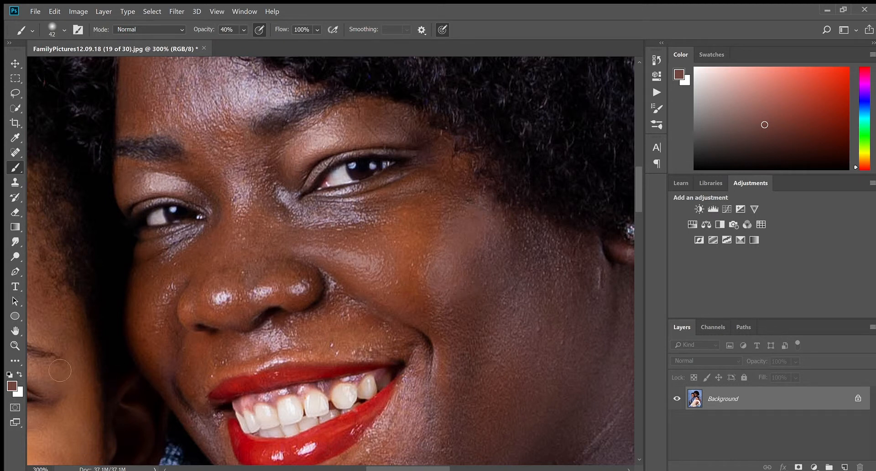
pyautogui.click(15, 346)
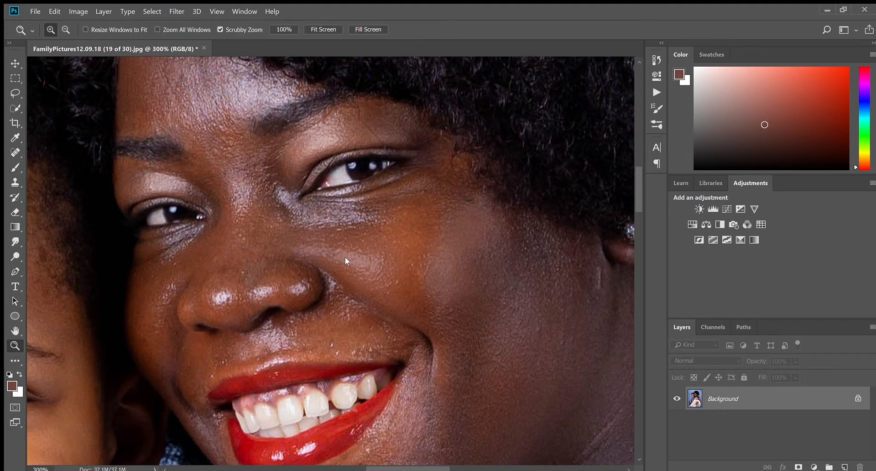
pyautogui.hotkey('ctrl', '0')
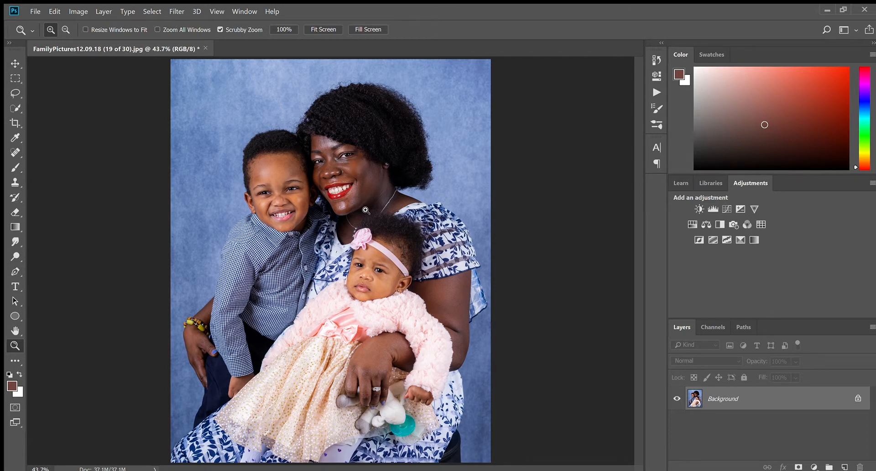
# Sample the orange-brown tone of the woman's cheek and paint it over the greyish patch on her outer cheek.
pyautogui.click(363, 166)
pyautogui.click(363, 167)
pyautogui.click(363, 167)
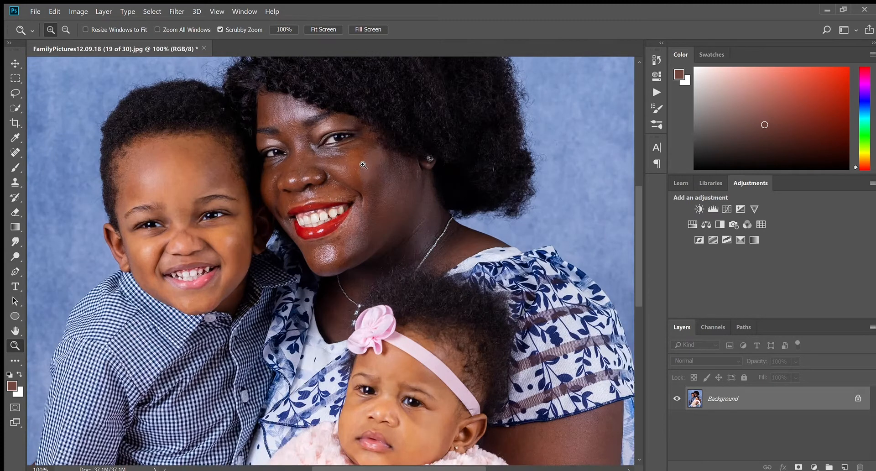
pyautogui.click(356, 165)
pyautogui.click(352, 164)
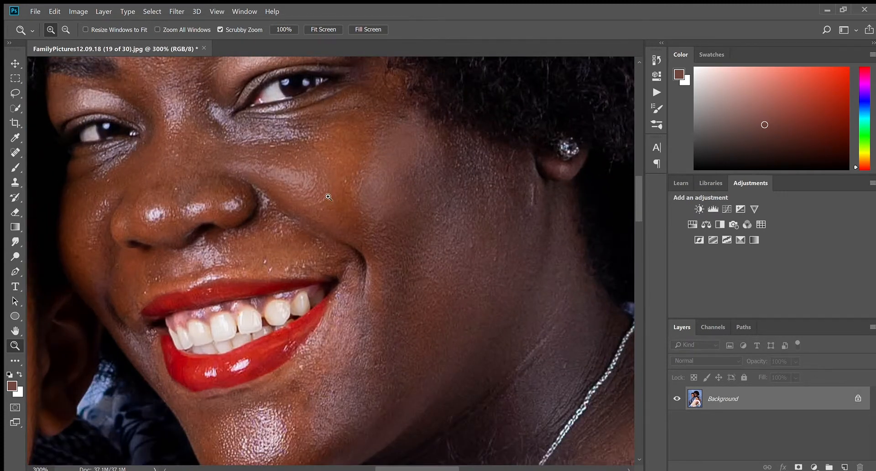
pyautogui.press('i')
pyautogui.click(359, 160)
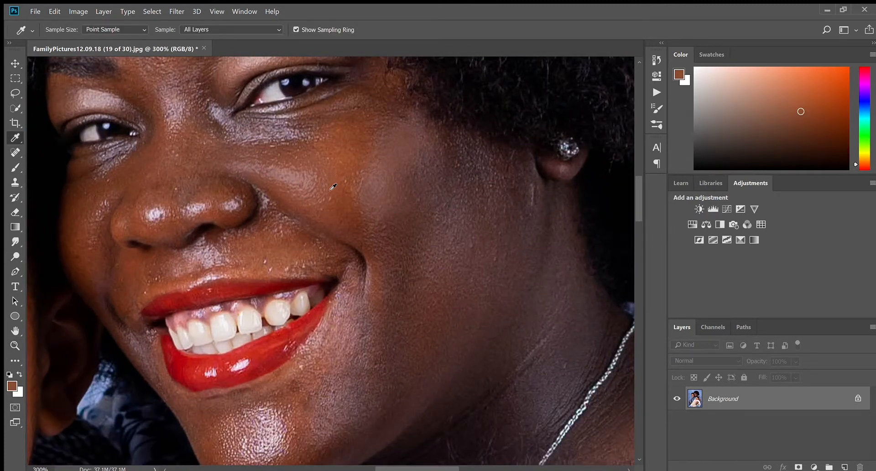
pyautogui.press('b')
pyautogui.moveTo(378, 200)
pyautogui.mouseDown()
pyautogui.moveTo(379, 158)
pyautogui.moveTo(404, 146)
pyautogui.moveTo(409, 123)
pyautogui.moveTo(391, 162)
pyautogui.moveTo(390, 221)
pyautogui.mouseUp()
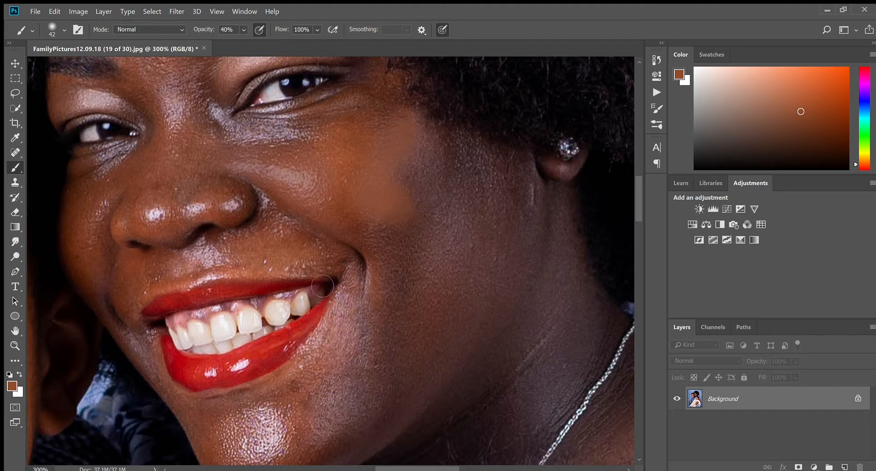
pyautogui.click(16, 346)
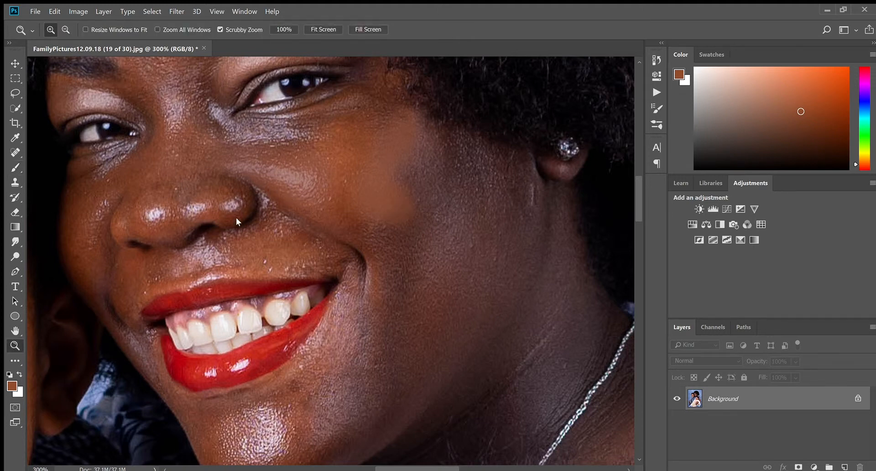
pyautogui.hotkey('ctrl', '0')
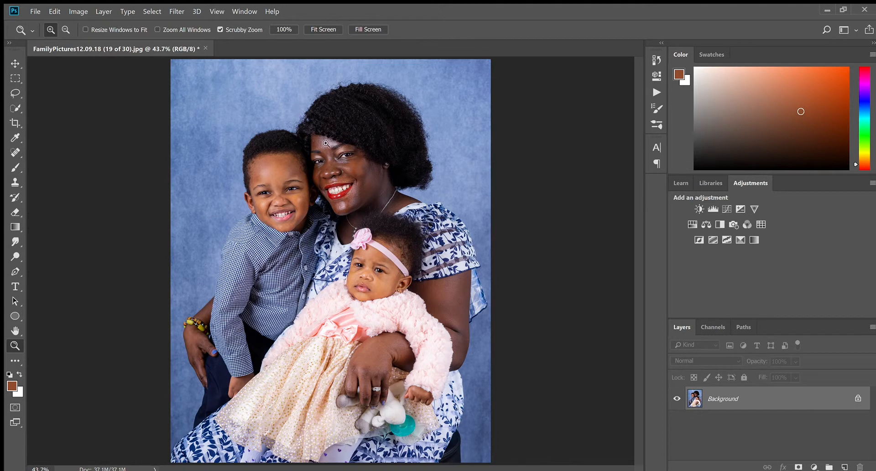
# Blend the outer cheek patch by brushing the same orange-brown tone along its edge up towards the hairline.
pyautogui.click(359, 171)
pyautogui.click(360, 169)
pyautogui.click(402, 114)
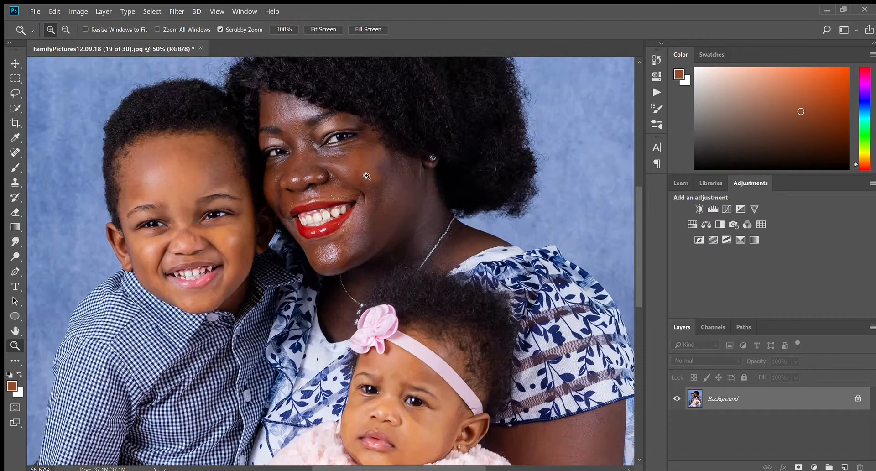
pyautogui.click(352, 283)
pyautogui.click(338, 320)
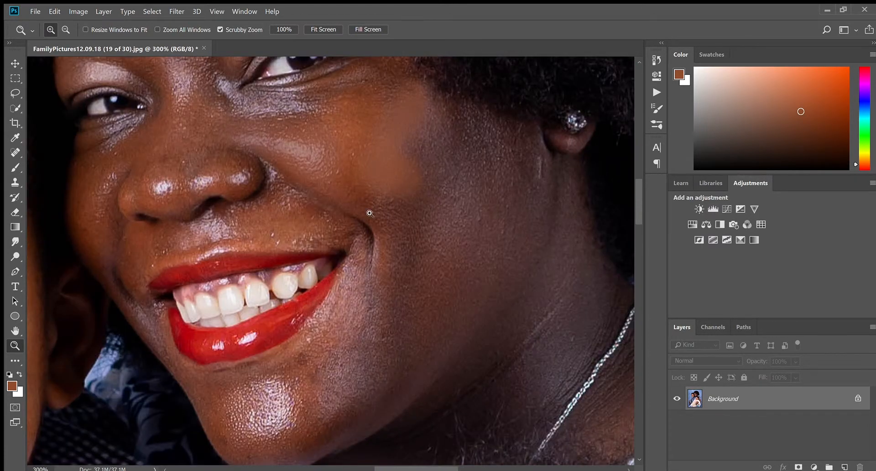
pyautogui.press('b')
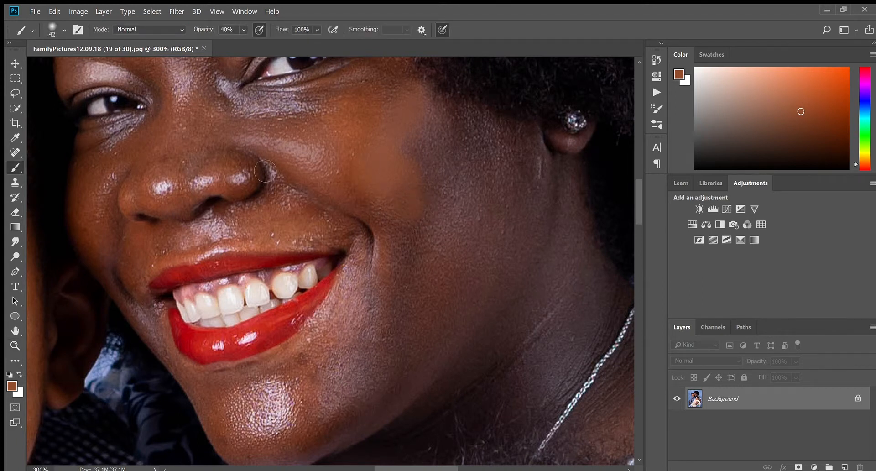
pyautogui.moveTo(429, 247)
pyautogui.mouseDown()
pyautogui.moveTo(404, 149)
pyautogui.moveTo(411, 214)
pyautogui.moveTo(385, 188)
pyautogui.moveTo(380, 200)
pyautogui.moveTo(369, 160)
pyautogui.moveTo(406, 90)
pyautogui.mouseUp()
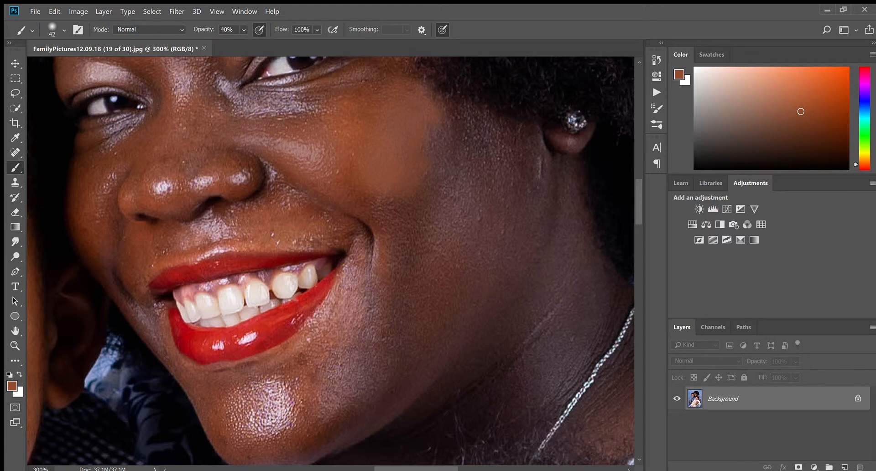
pyautogui.click(15, 346)
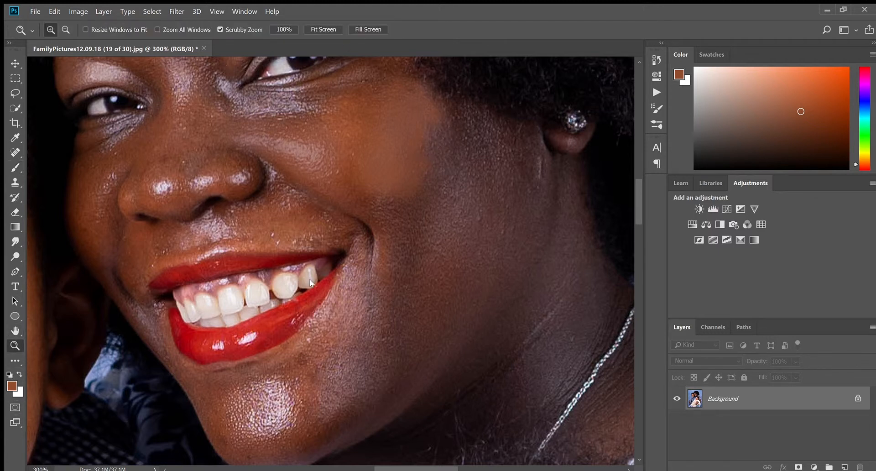
pyautogui.hotkey('ctrl', '0')
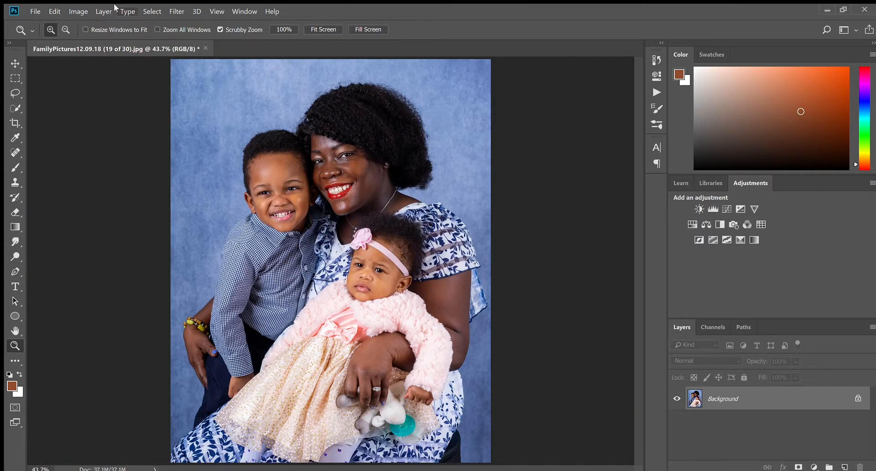